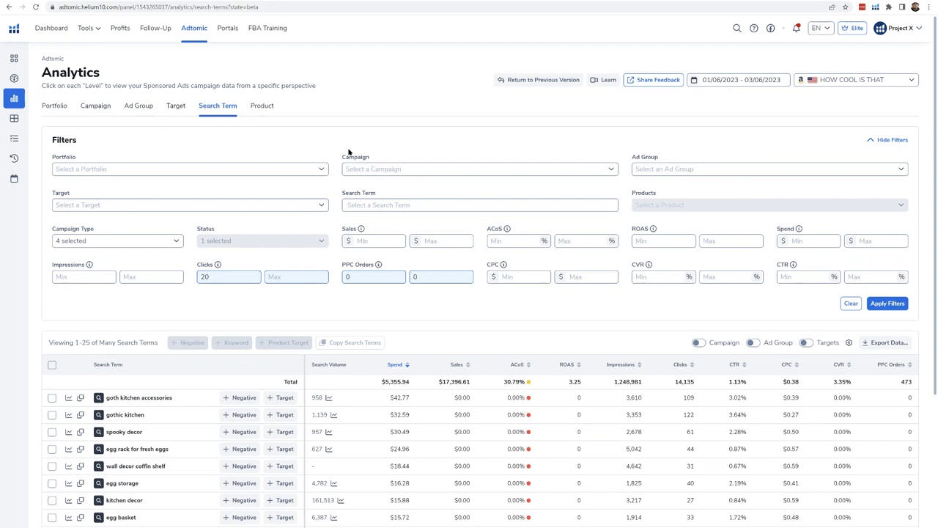
# Select all listed search terms filtered to at least 20 clicks and zero PPC orders
pyautogui.scroll(-2, 403, 156)
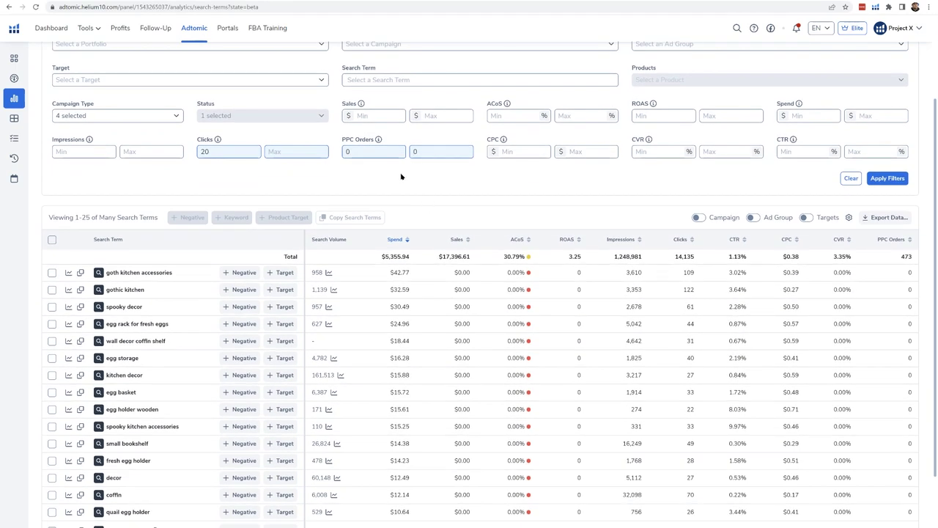
pyautogui.scroll(1, 266, 169)
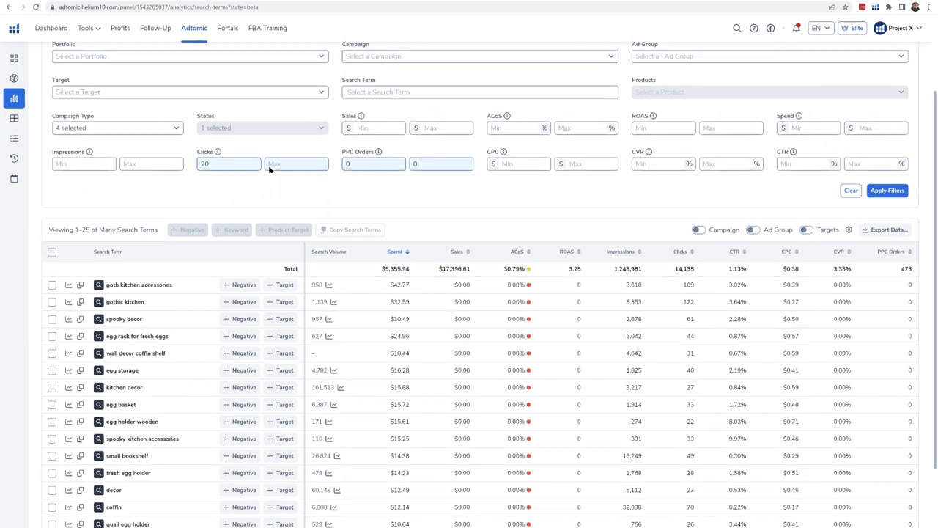
pyautogui.scroll(5, 314, 197)
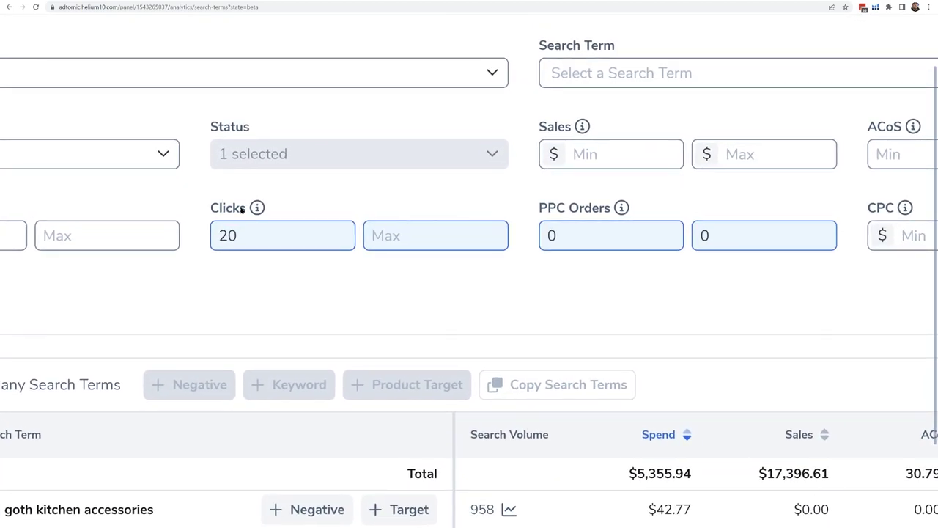
pyautogui.scroll(-5, 260, 220)
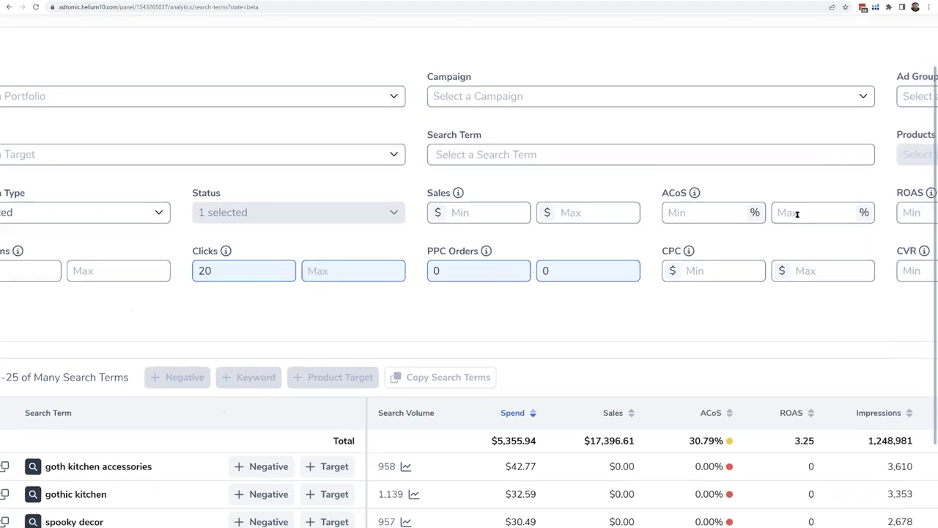
pyautogui.scroll(-2, 699, 261)
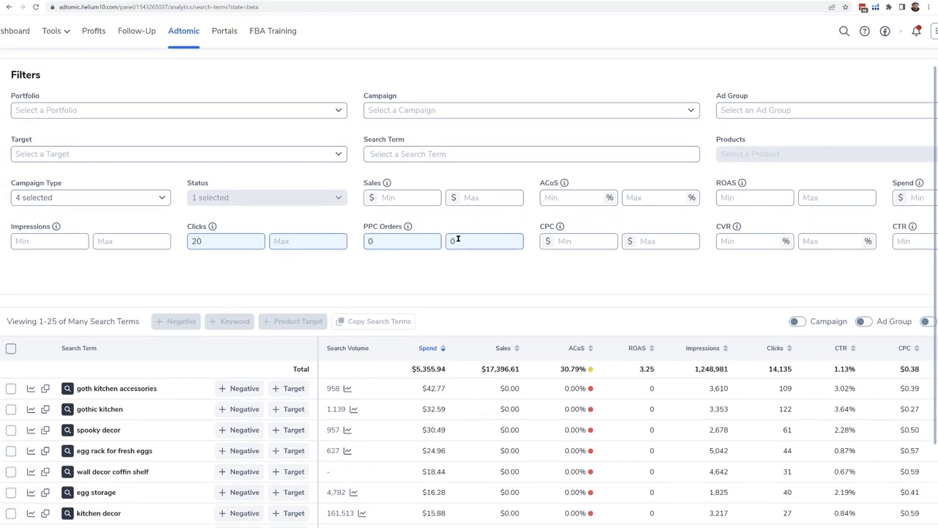
pyautogui.scroll(-2, 457, 239)
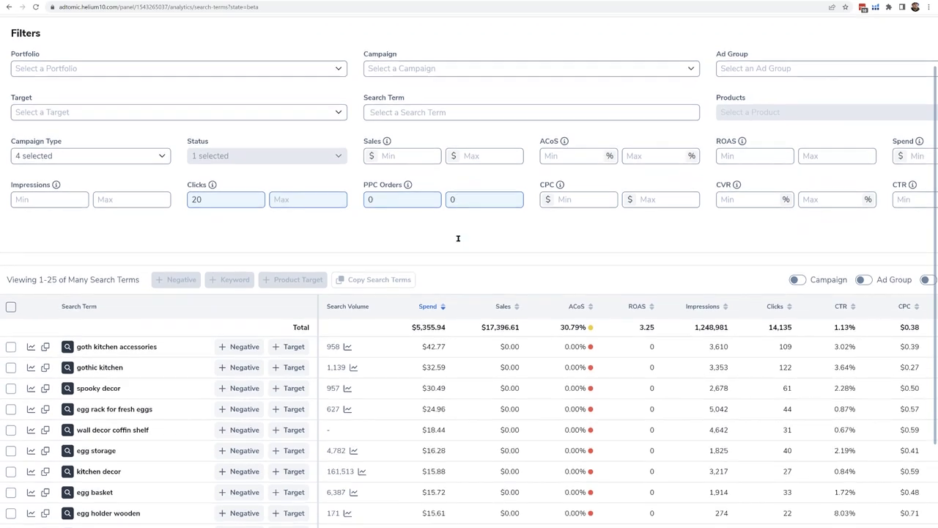
pyautogui.scroll(-1, 425, 344)
pyautogui.scroll(-2, 425, 344)
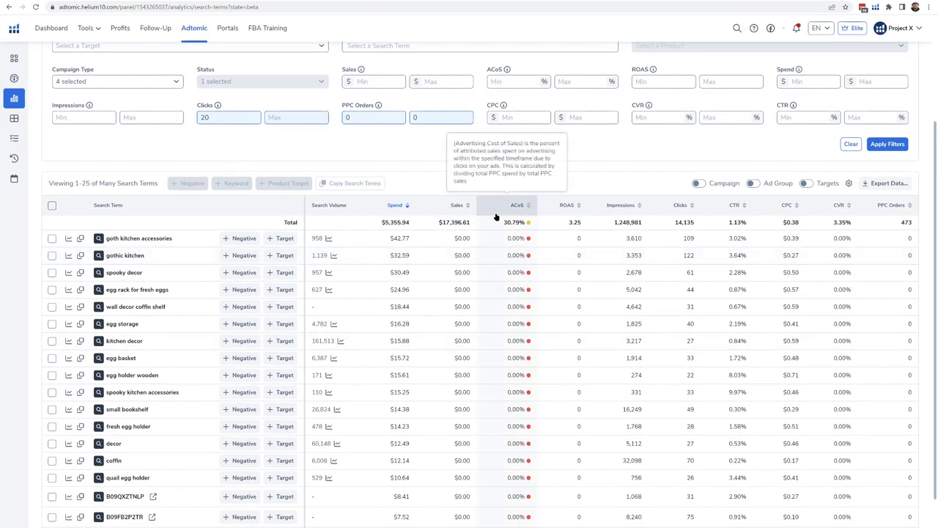
pyautogui.scroll(-1, 496, 217)
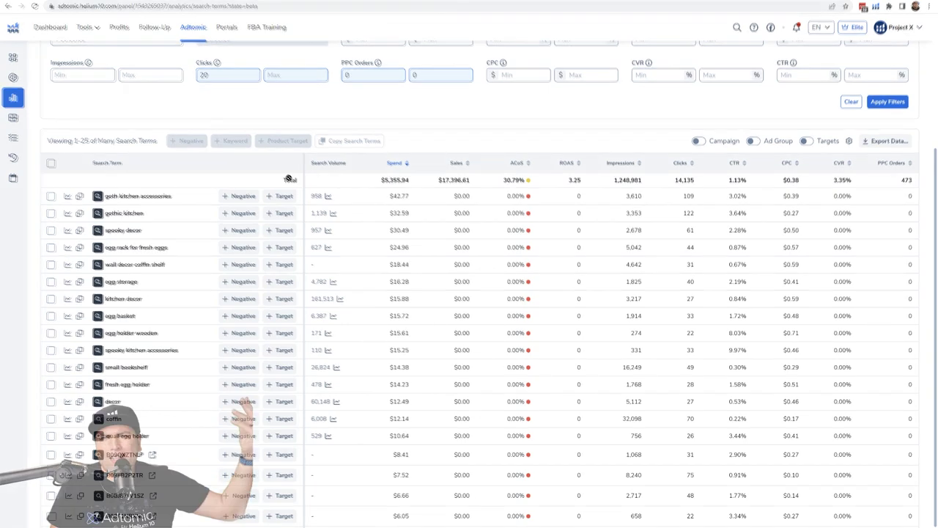
pyautogui.click(52, 164)
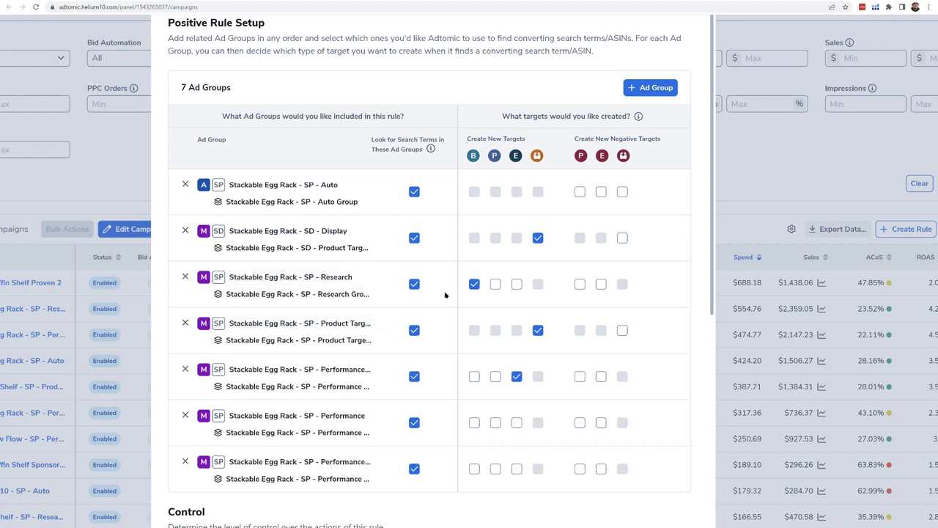
# Examine the positive rule's included ad groups, new target types, control mode, and order and ACoS promotion thresholds
pyautogui.scroll(-1, 445, 295)
pyautogui.scroll(-1, 452, 242)
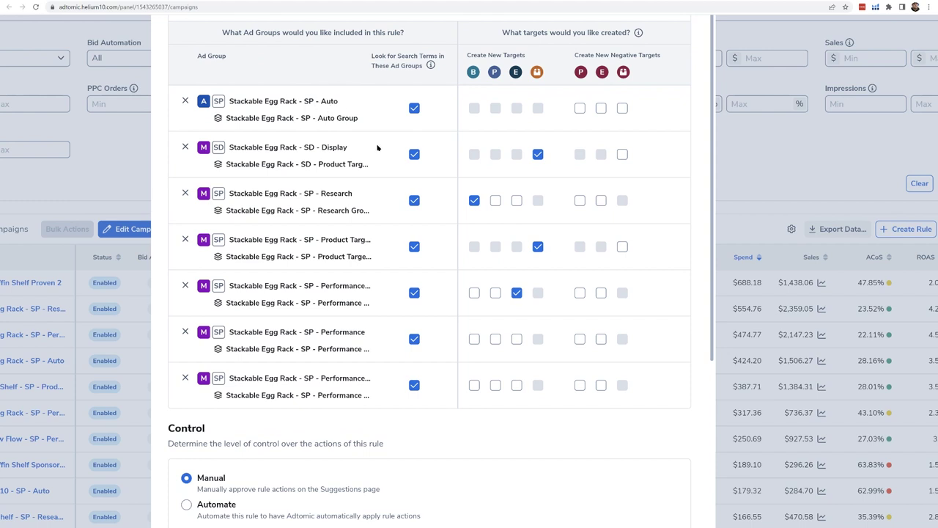
pyautogui.scroll(-4, 381, 158)
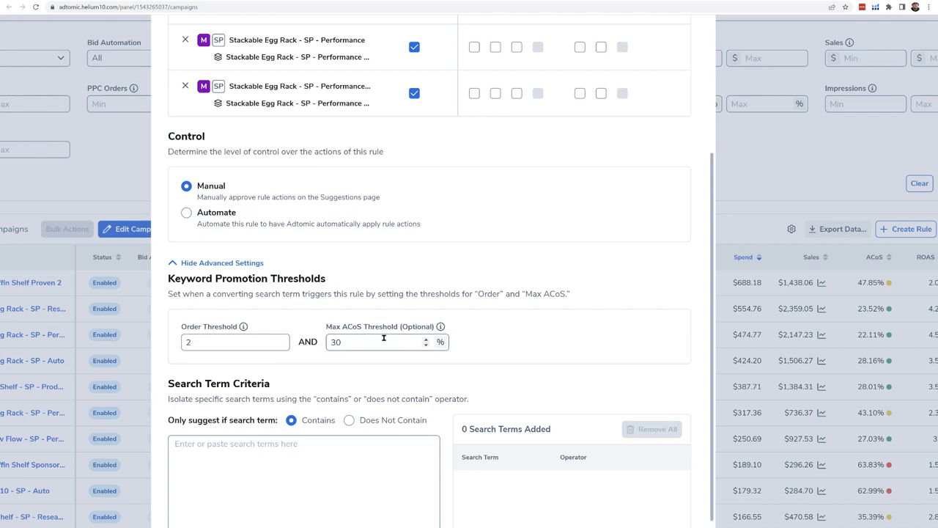
pyautogui.scroll(5, 448, 267)
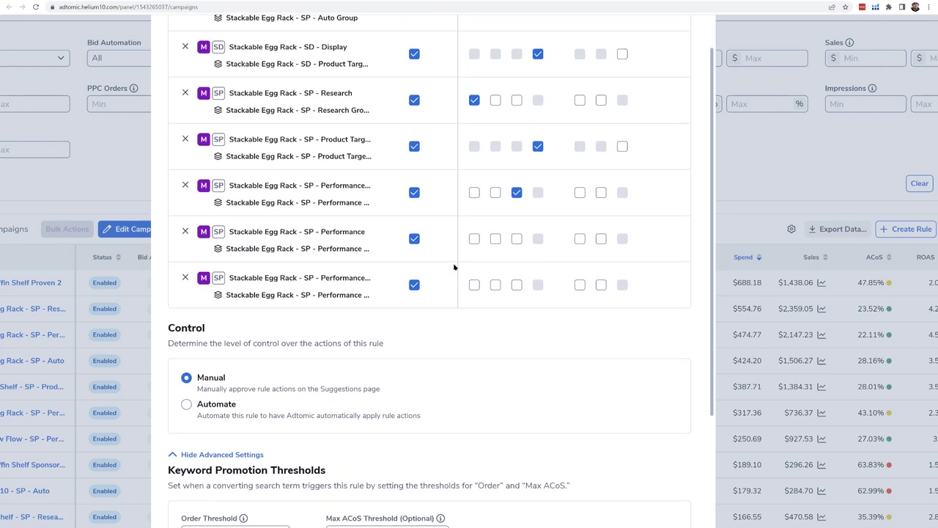
pyautogui.scroll(1, 453, 261)
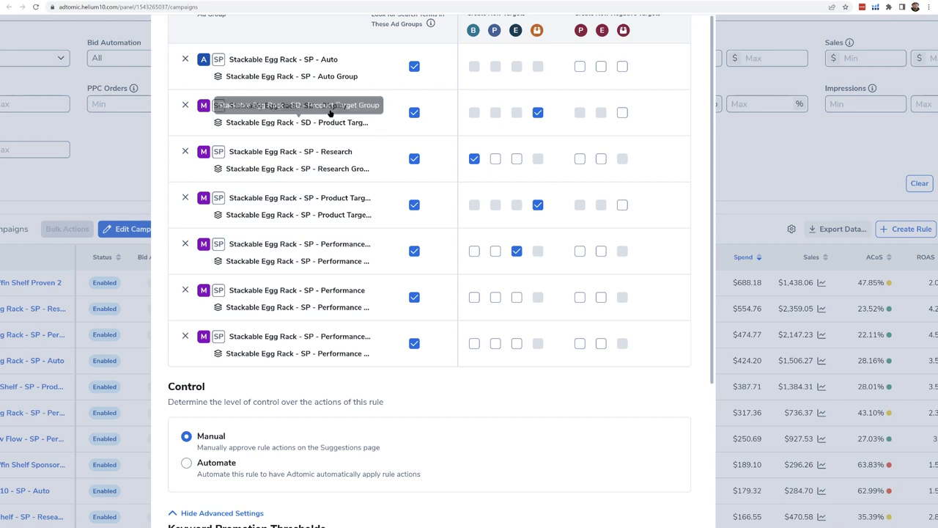
pyautogui.scroll(1, 381, 152)
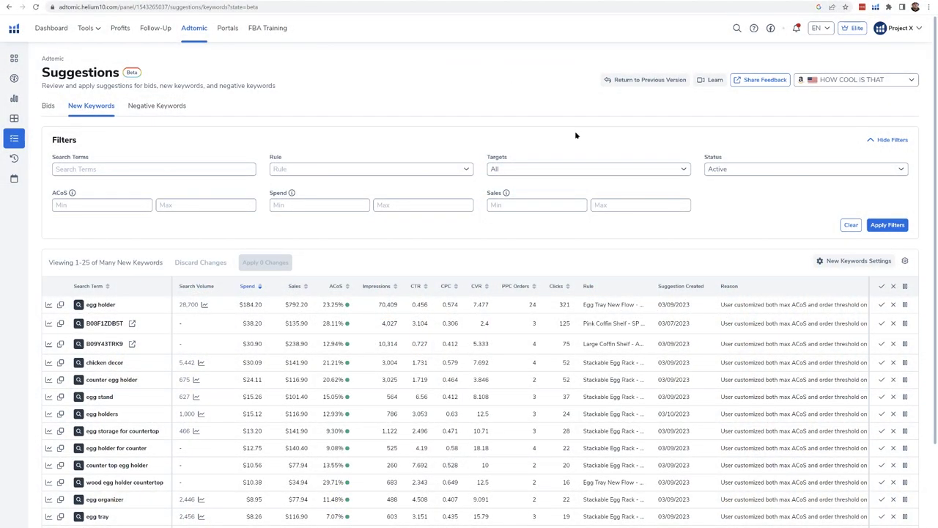
# Mark all new keyword suggestions on the current page for approval
pyautogui.scroll(-1, 576, 135)
pyautogui.scroll(1, 571, 150)
pyautogui.scroll(-2, 565, 140)
pyautogui.scroll(2, 534, 138)
pyautogui.scroll(-2, 565, 191)
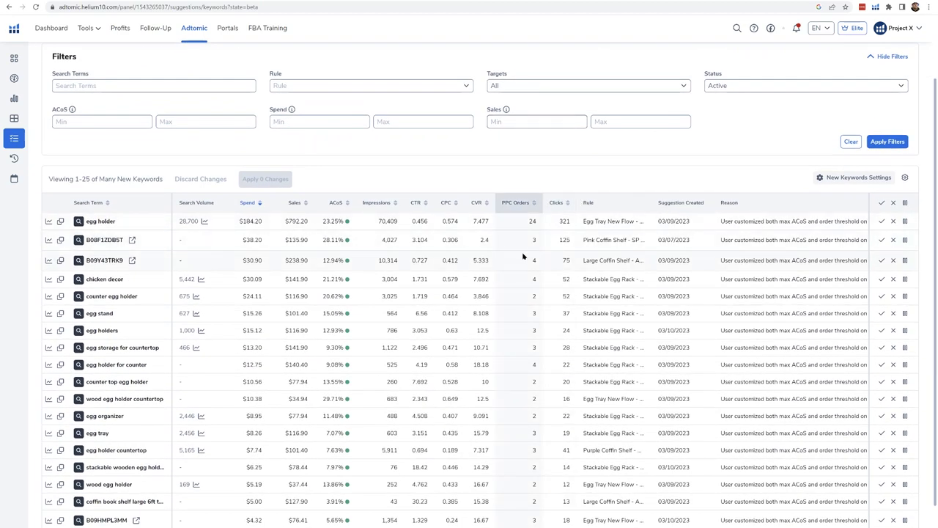
pyautogui.scroll(-1, 523, 256)
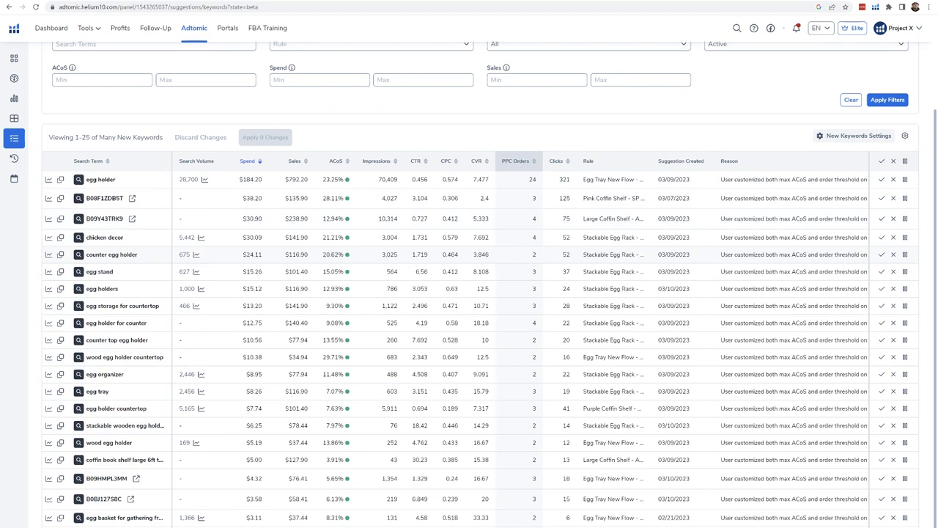
pyautogui.scroll(3, 689, 222)
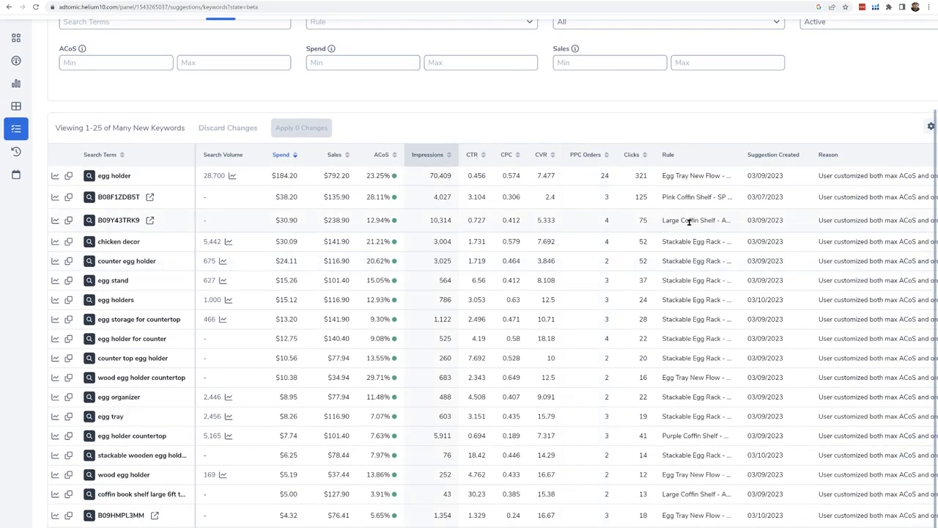
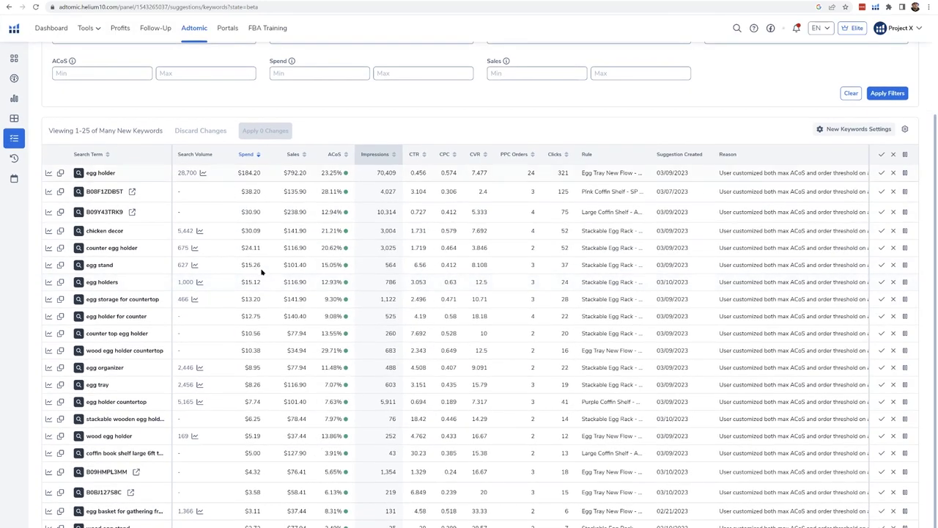
pyautogui.scroll(1, 639, 251)
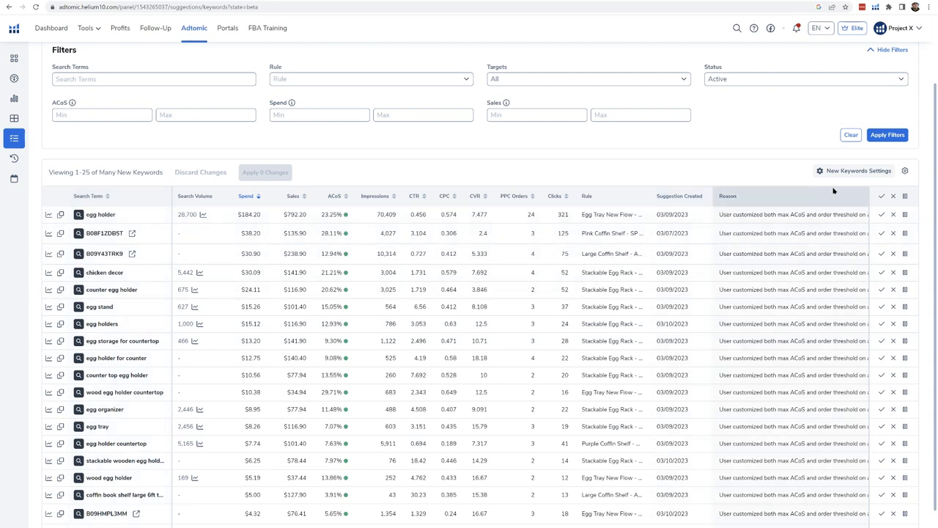
pyautogui.click(881, 196)
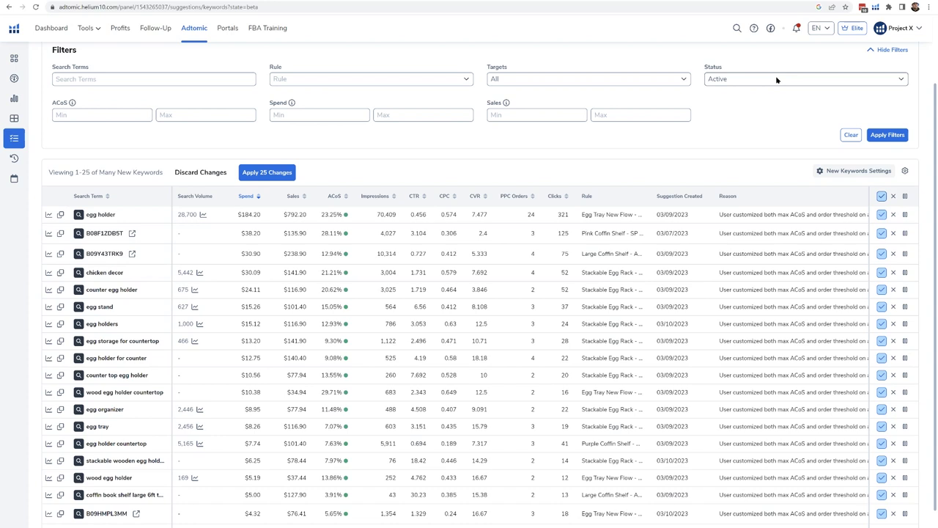
pyautogui.scroll(-1, 763, 99)
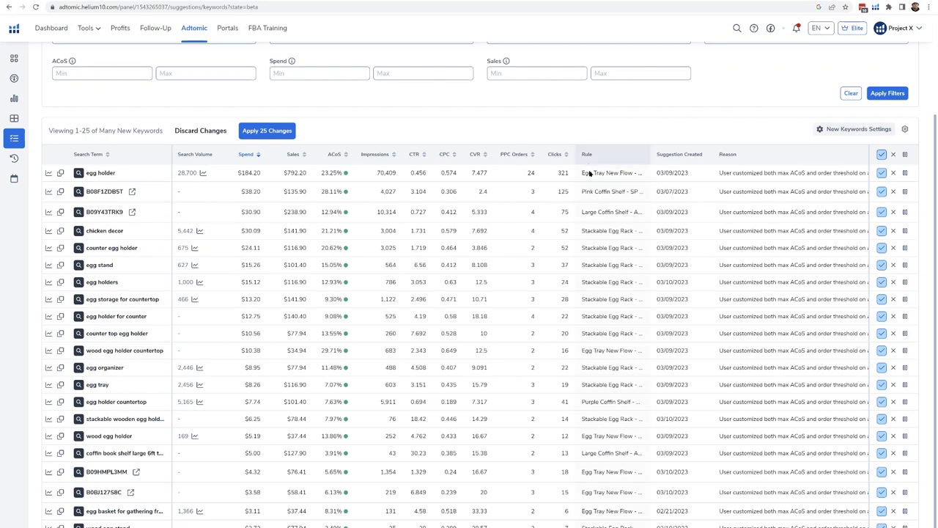
pyautogui.scroll(-1, 595, 191)
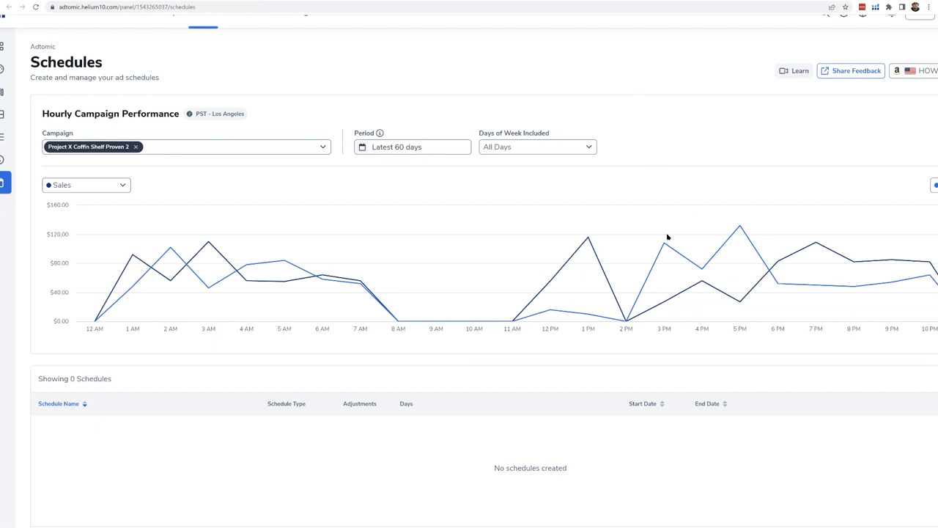
# Set the first metric of the hourly campaign performance chart to Spend
pyautogui.moveTo(634, 209)
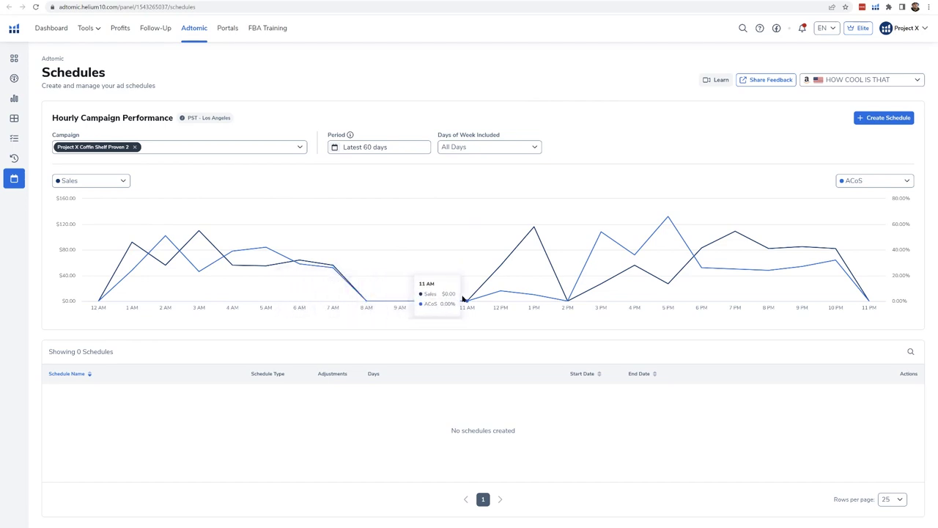
pyautogui.click(110, 180)
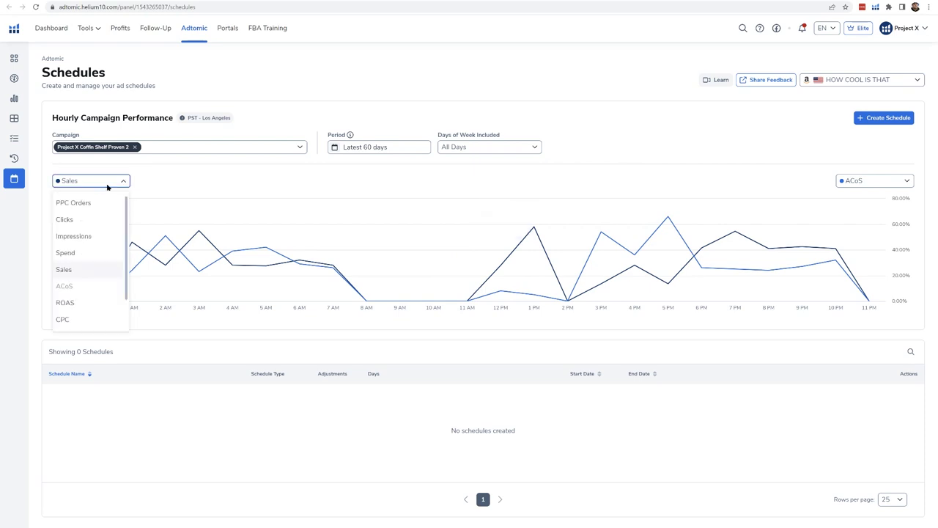
pyautogui.click(69, 252)
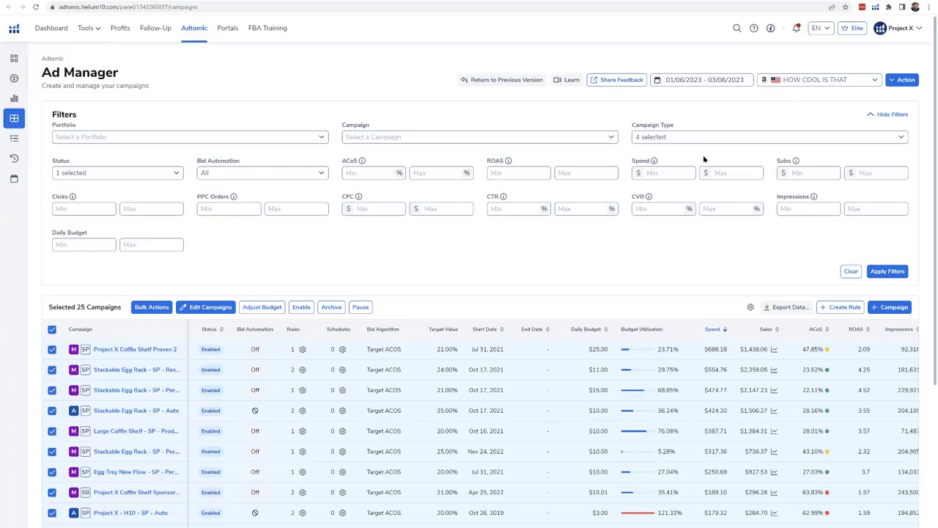
# Open the Project X Coffin Shelf Proven 2 campaign from the campaign list
pyautogui.scroll(-1, 704, 159)
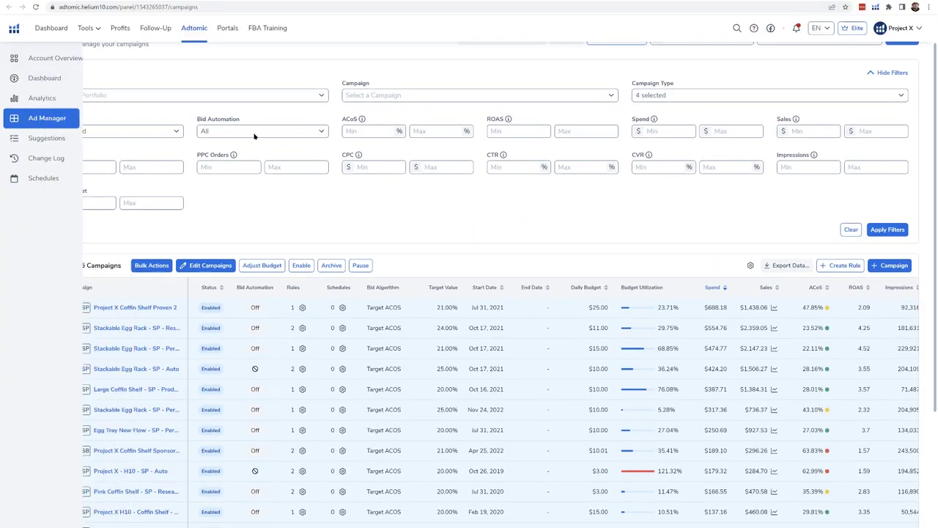
pyautogui.scroll(1, 247, 142)
pyautogui.scroll(-2, 251, 168)
pyautogui.scroll(-3, 251, 168)
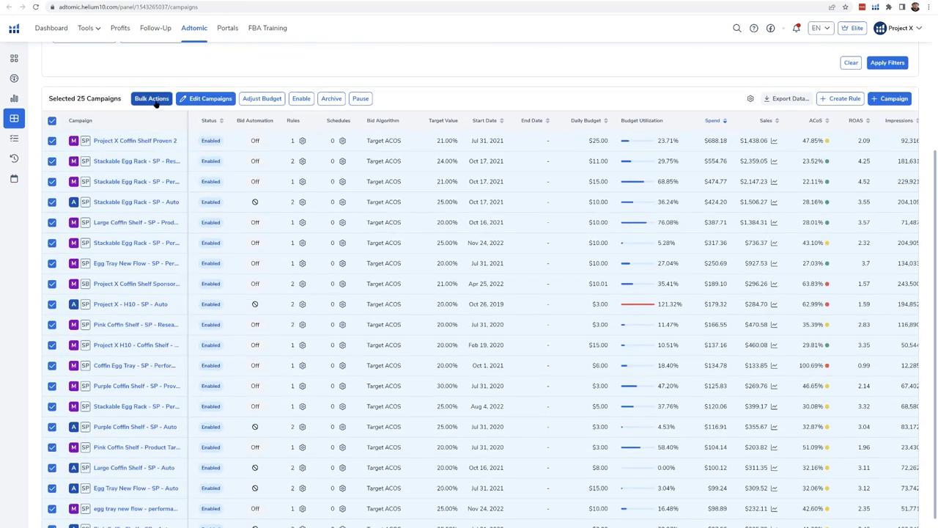
pyautogui.moveTo(167, 126)
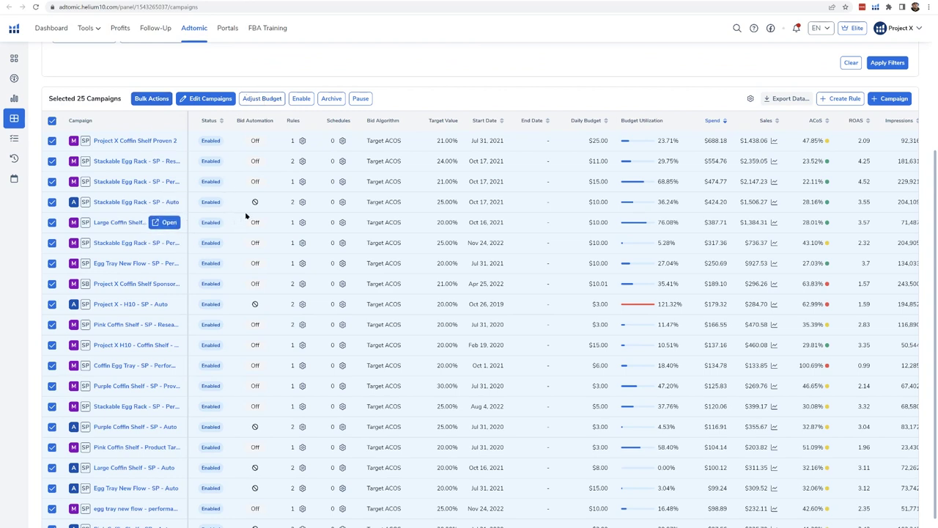
pyautogui.moveTo(313, 199)
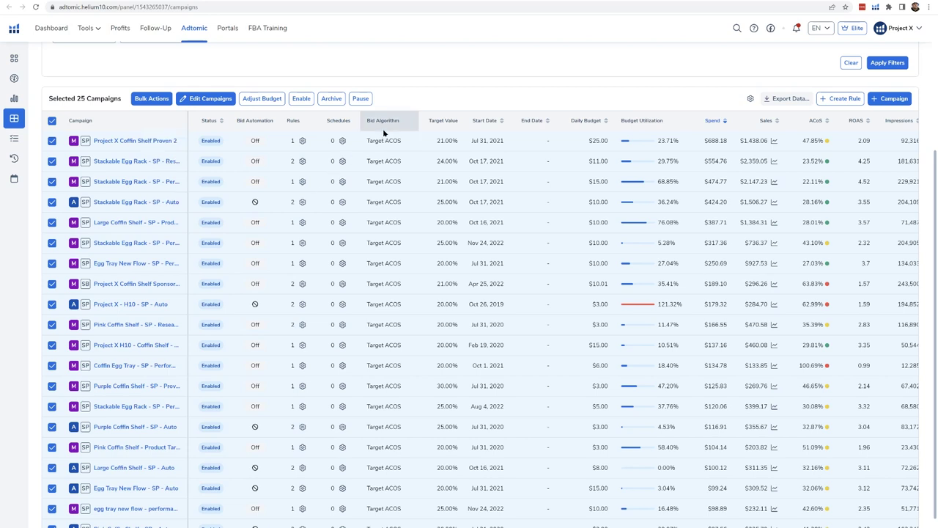
pyautogui.moveTo(383, 133)
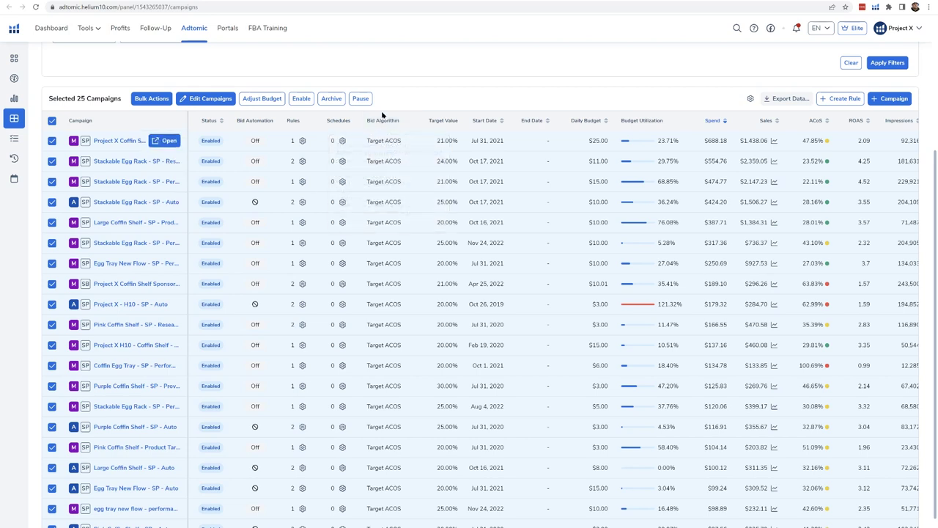
pyautogui.click(161, 140)
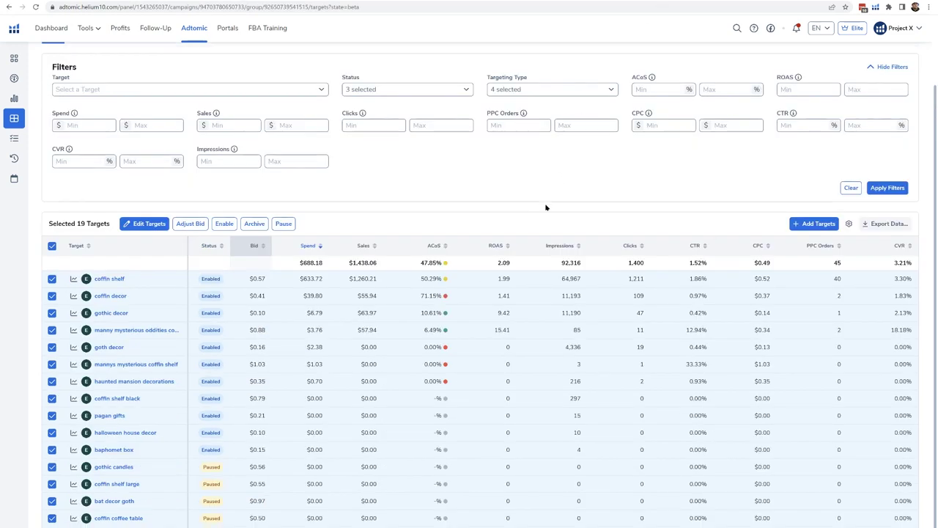
# Examine the targets of Ad group 1, including their bids, spend, sales and ACoS
pyautogui.scroll(2, 545, 207)
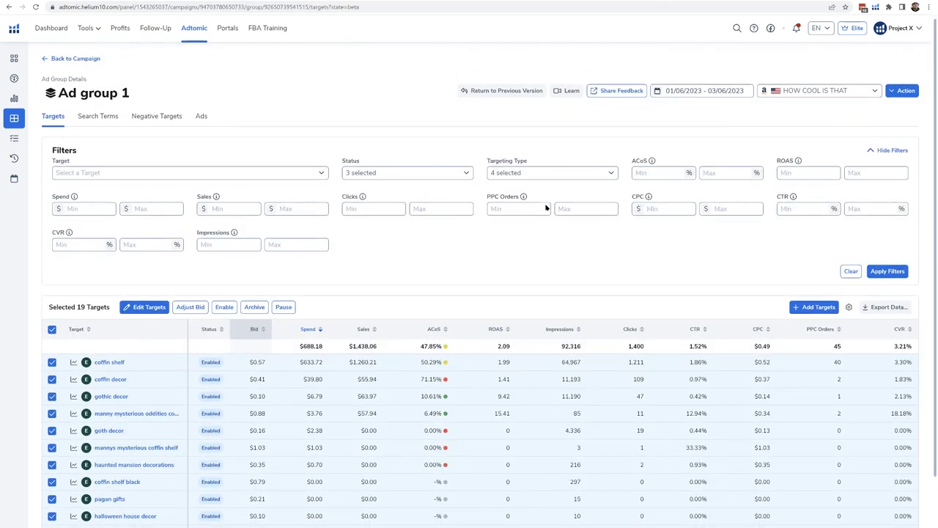
pyautogui.scroll(-2, 545, 207)
pyautogui.scroll(-1, 546, 207)
pyautogui.scroll(2, 385, 137)
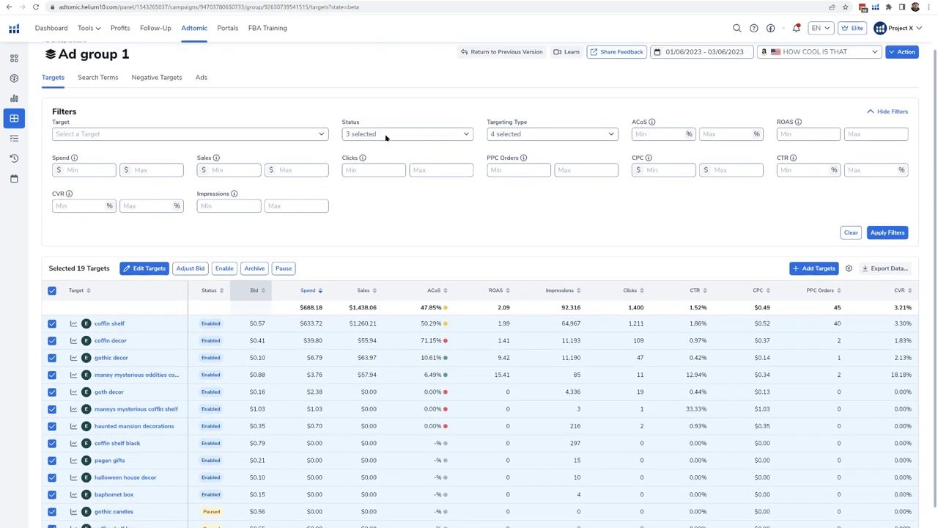
pyautogui.scroll(-3, 283, 126)
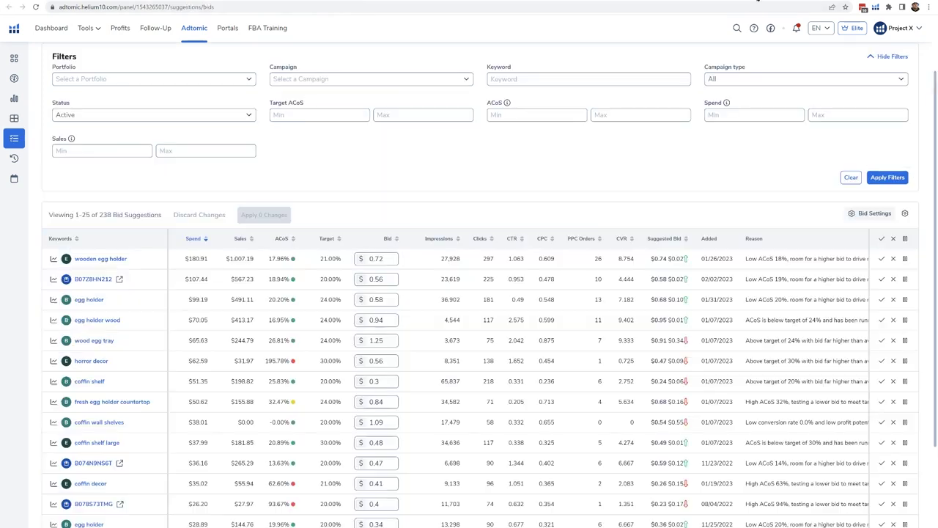
# Examine the keyword bid suggestions, comparing ACoS, target, current bid and suggested bid
pyautogui.scroll(2, 686, 126)
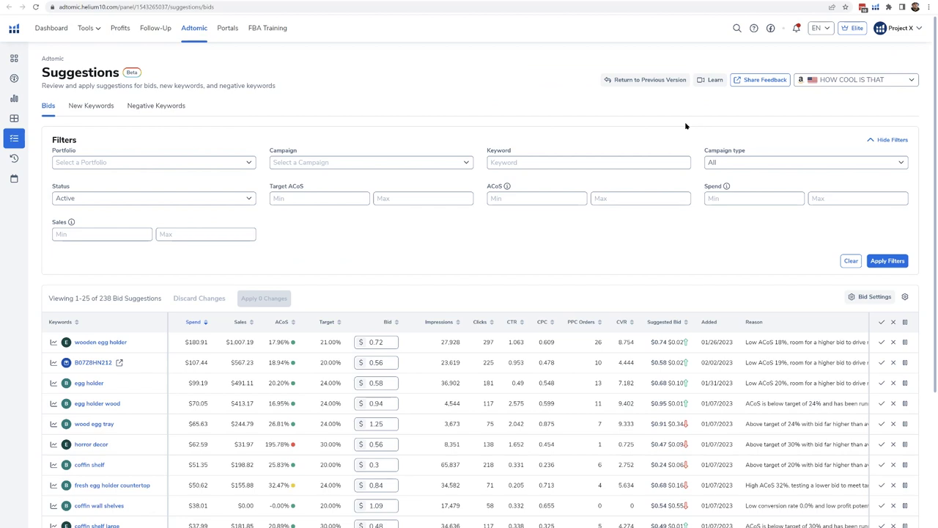
pyautogui.scroll(-2, 686, 126)
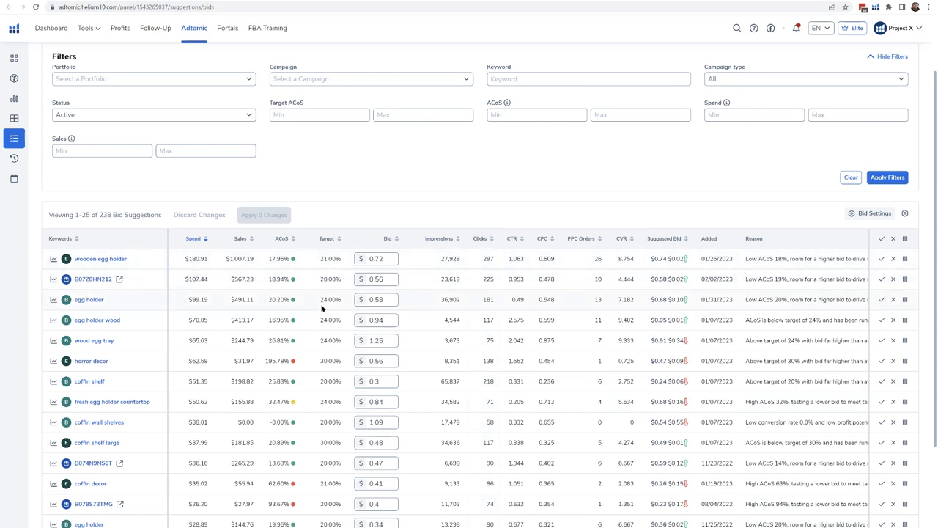
pyautogui.scroll(-1, 314, 331)
pyautogui.scroll(-1, 225, 410)
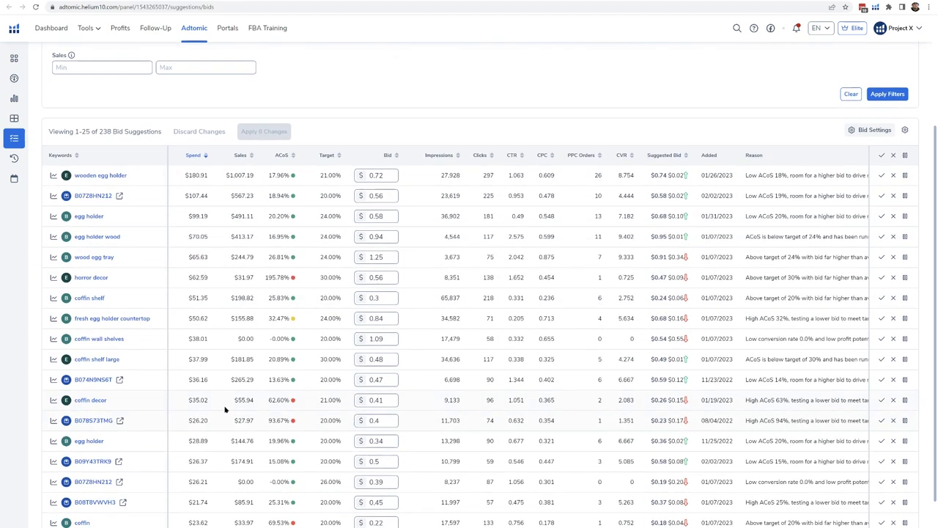